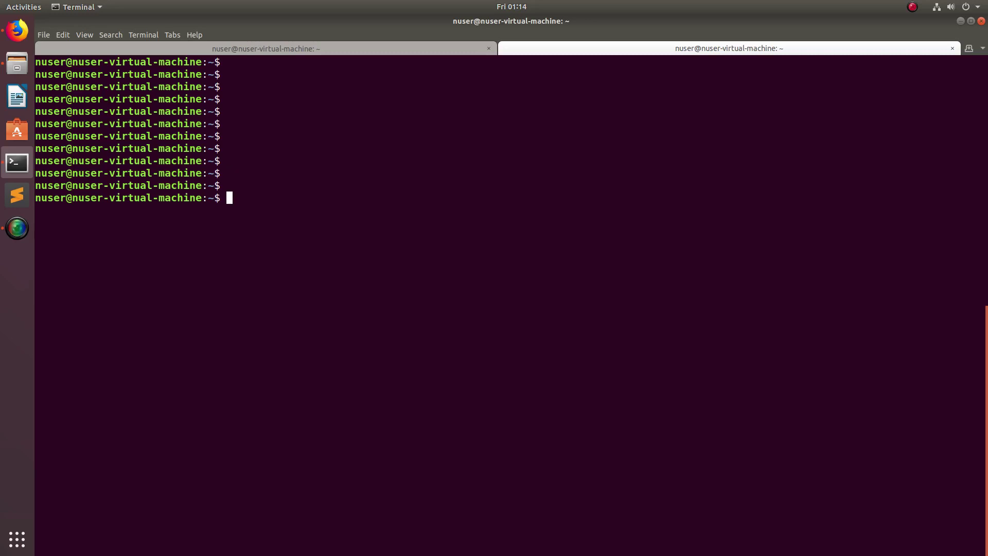
pyautogui.write('kubectl ')
pyautogui.write('pro')
pyautogui.write('xy')
# - Run kubectl proxy so the Kubernetes API is served on 127.0.0.1:8001
pyautogui.press('Return')
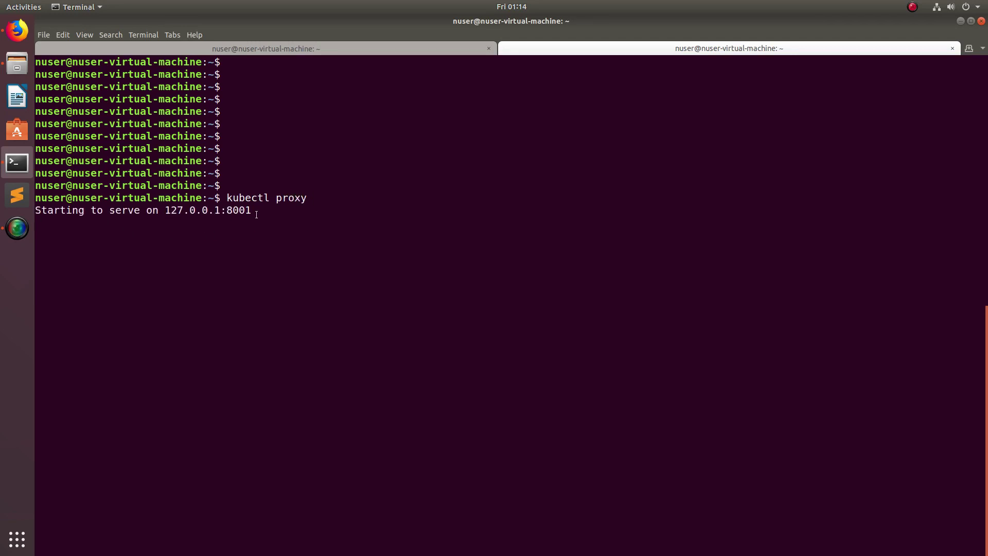
# - Reload localhost:8001 in Firefox to show the API path JSON, then return to Terminal
pyautogui.click(17, 30)
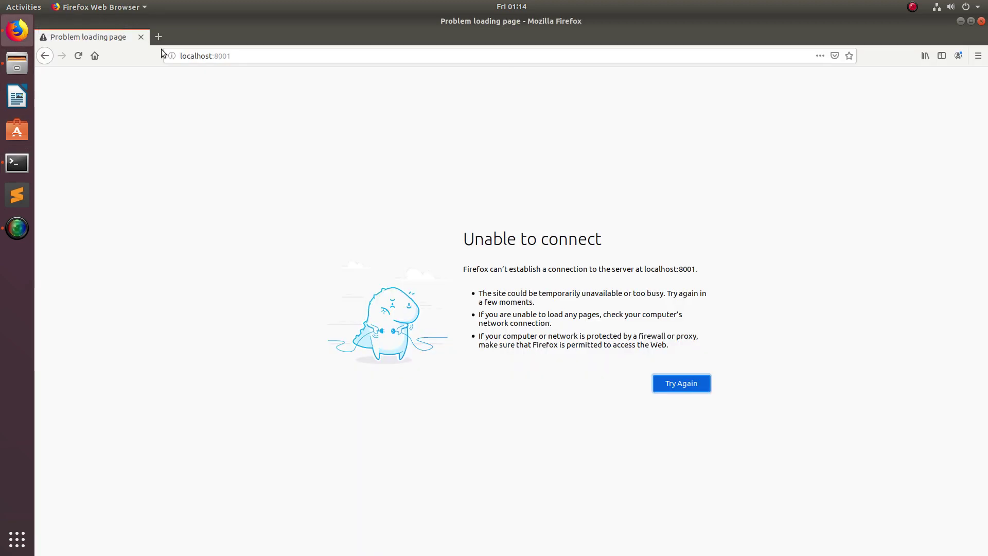
pyautogui.click(253, 56)
pyautogui.press('Return')
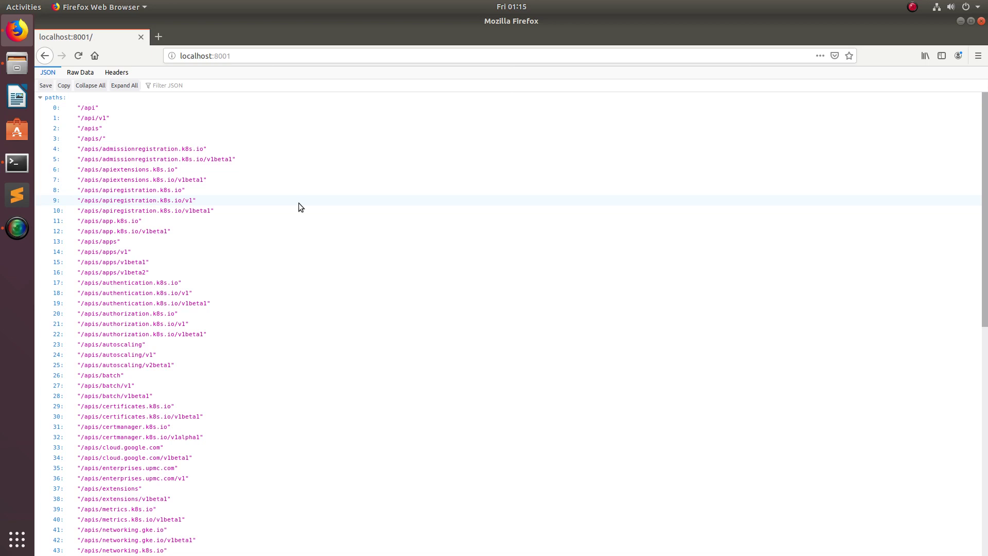
pyautogui.click(16, 164)
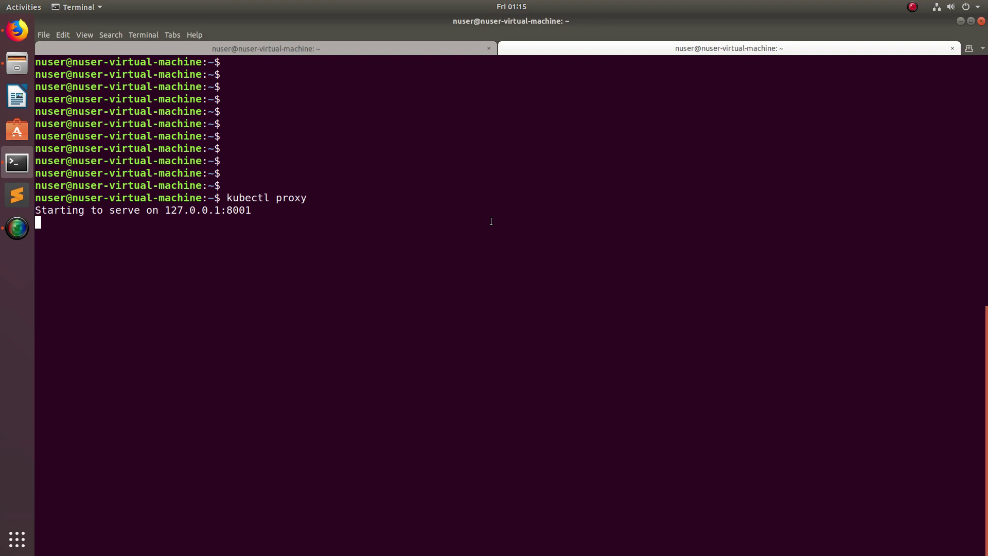
# - In a new terminal tab, kubectl apply the Kubernetes Dashboard recommended.yaml manifest
pyautogui.hotkey('ctrl', 'shift', 't')
pyautogui.press('Return')
pyautogui.press('Return')
pyautogui.press('Return')
pyautogui.press('Return')
pyautogui.press('Return')
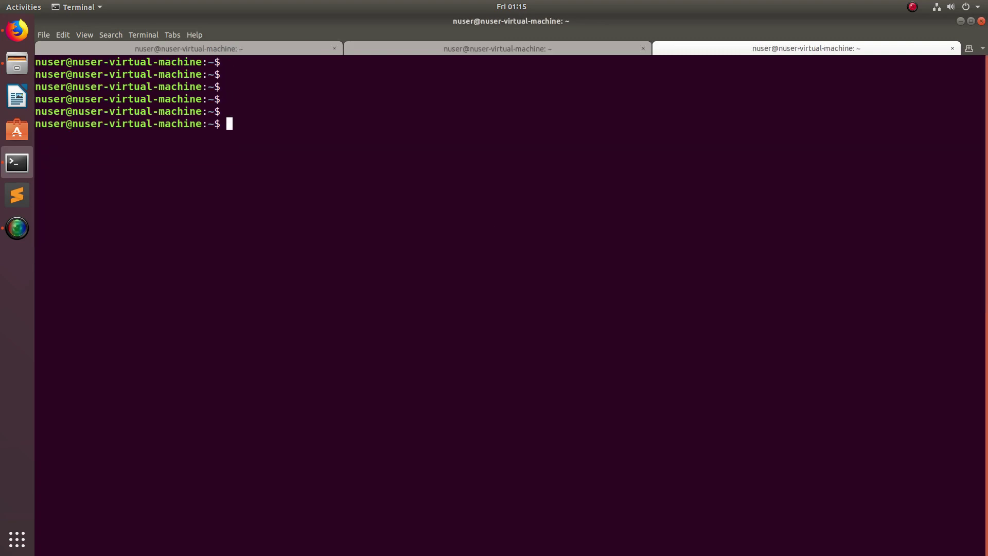
pyautogui.press('Return')
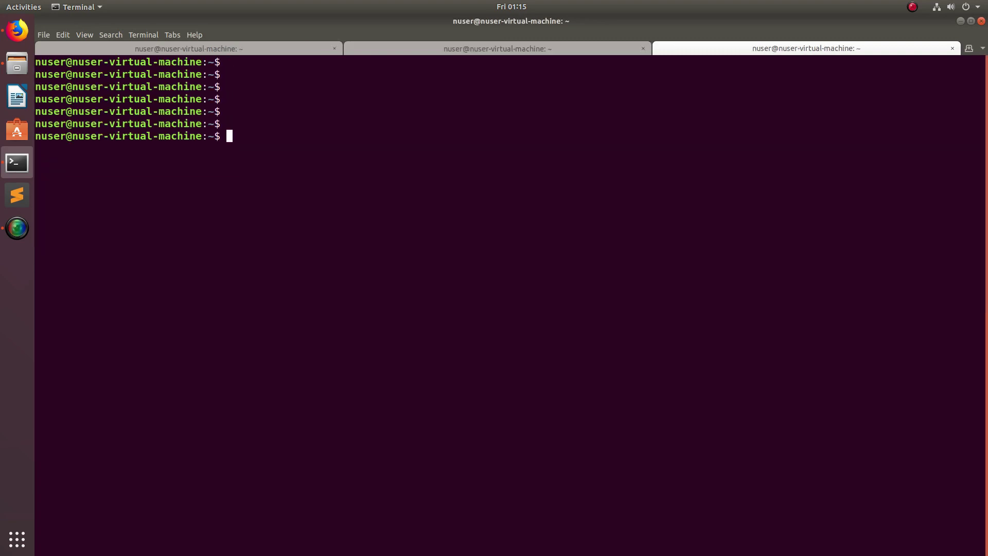
pyautogui.write('kubectl apply -f https://raw.githubusercontent.com/kubernetes/dashboard/v2.0.0-beta1/aio/deploy/recommended.yaml')
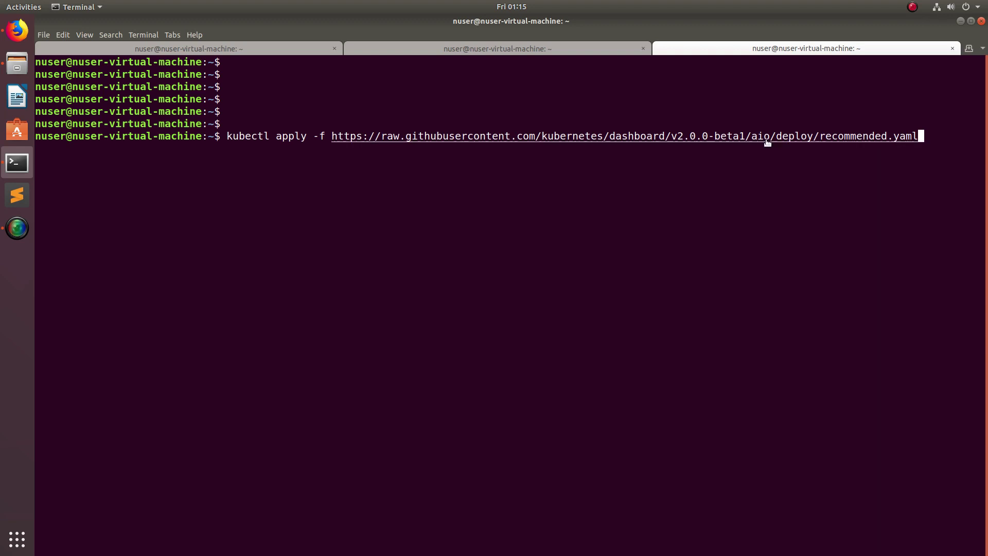
pyautogui.press('Return')
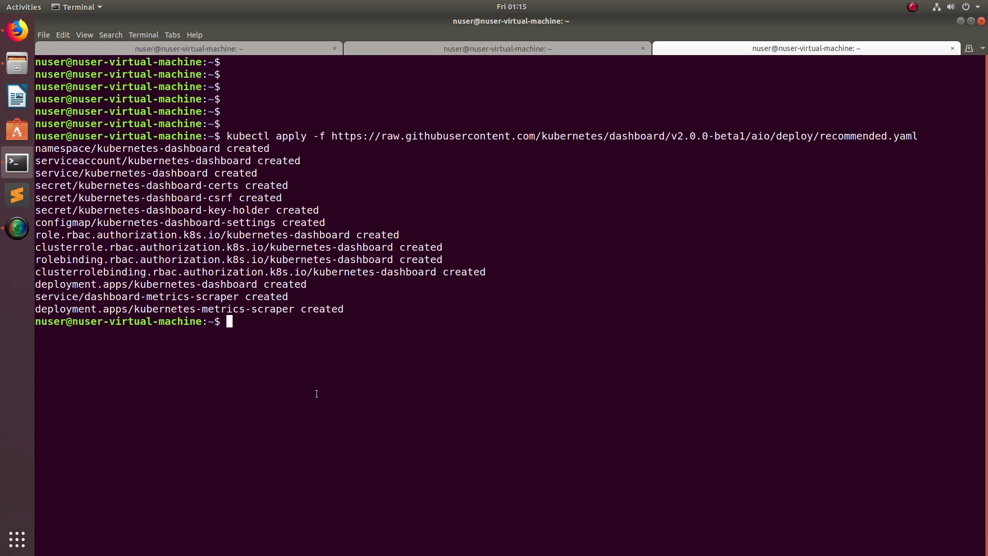
# - Run kubectl get pods, correcting a typo, then kubectl get namespaces
pyautogui.press('Return')
pyautogui.press('Return')
pyautogui.press('Return')
pyautogui.press('Return')
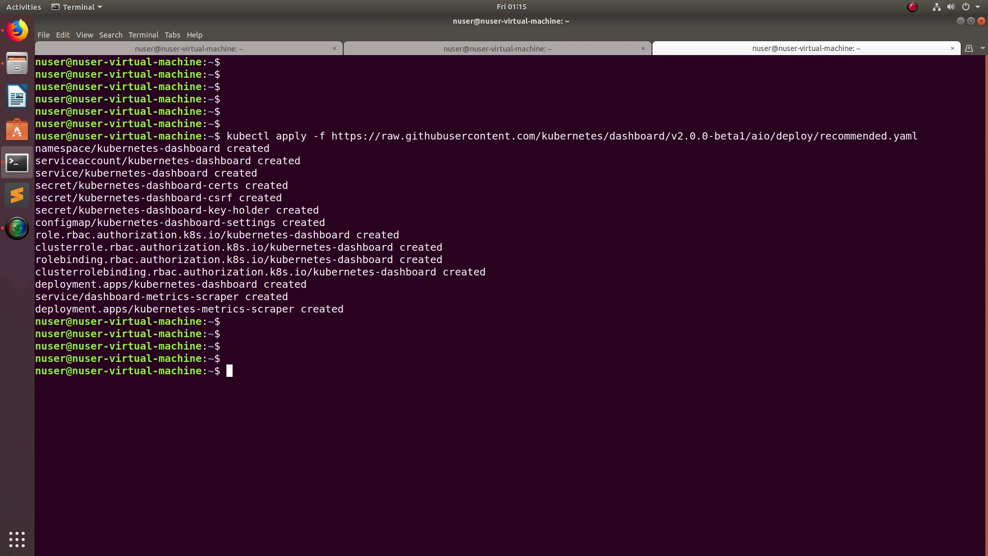
pyautogui.write('k')
pyautogui.write('ubectl ')
pyautogui.write('get pos')
pyautogui.press('BackSpace')
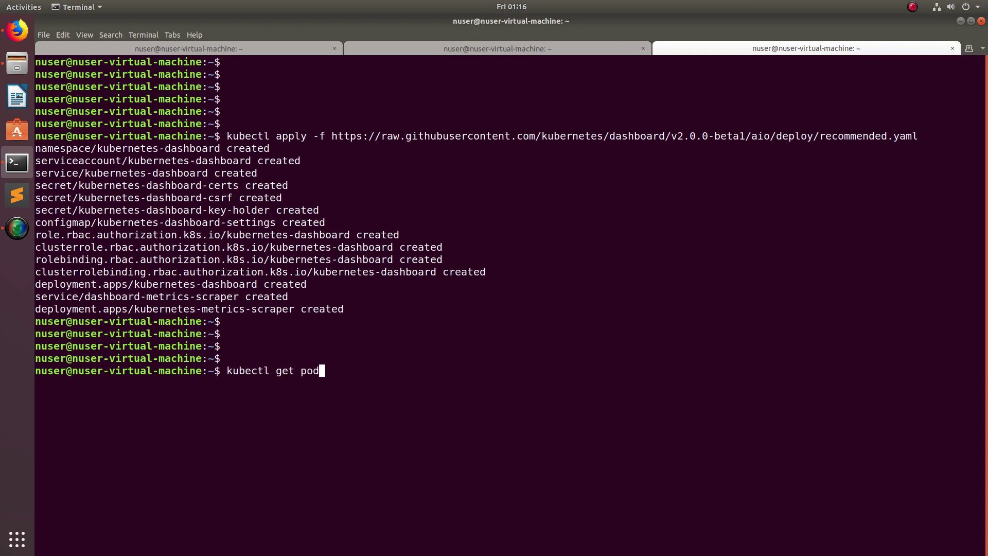
pyautogui.write('ds')
pyautogui.press('Return')
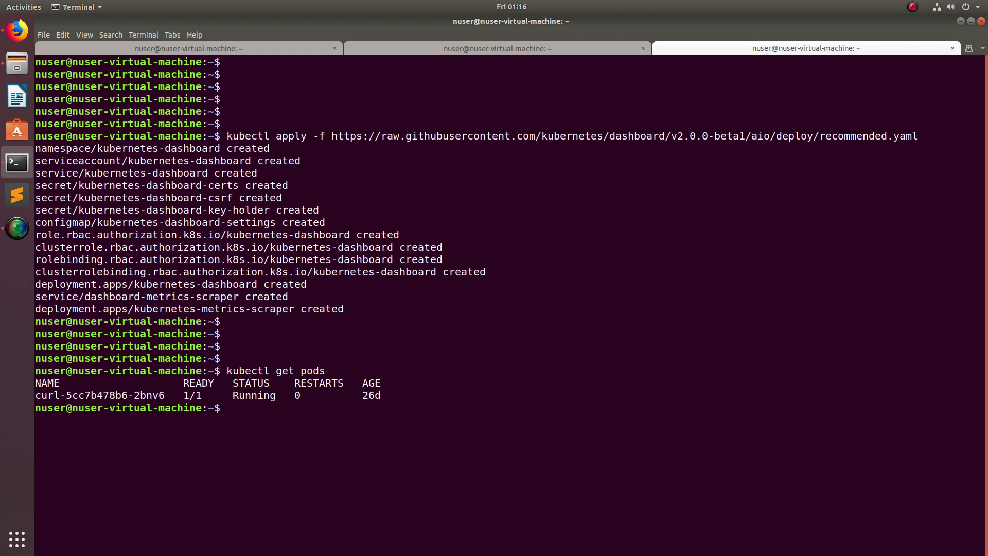
pyautogui.press('Return')
pyautogui.press('Return')
pyautogui.press('Return')
pyautogui.press('Return')
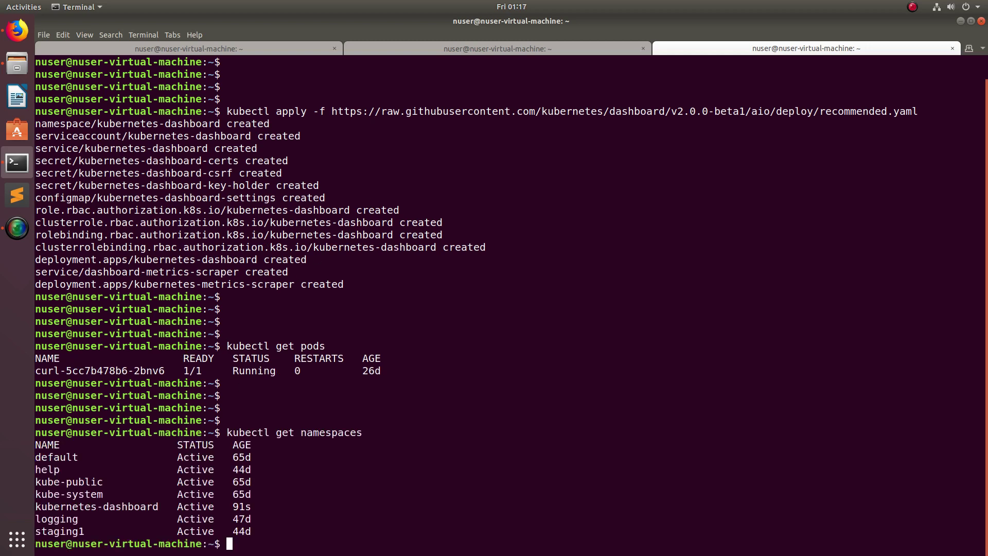
# - Rerun the recalled kubectl get pods with -n logging to list the logging pods
pyautogui.press('Return')
pyautogui.press('Return')
pyautogui.press('Return')
pyautogui.press('Return')
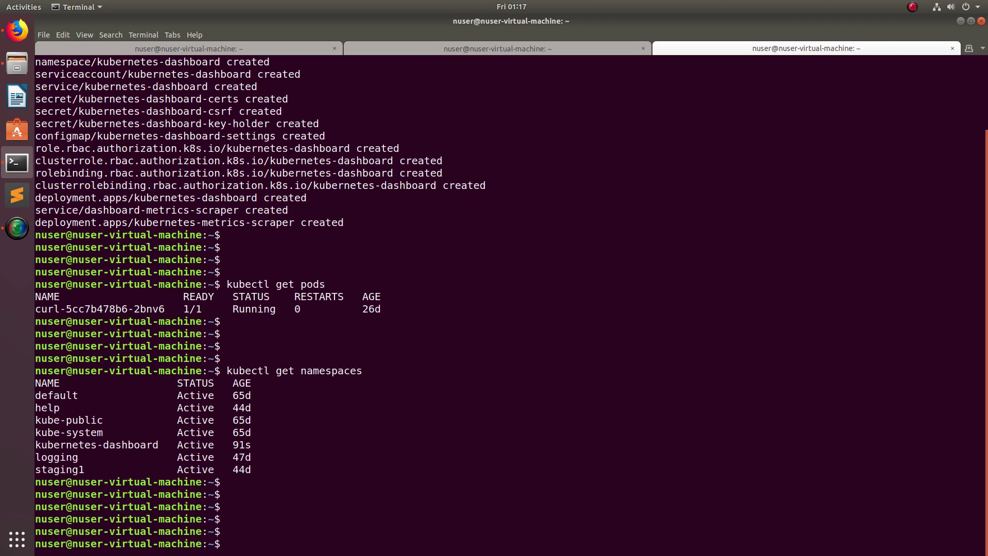
pyautogui.press('Up')
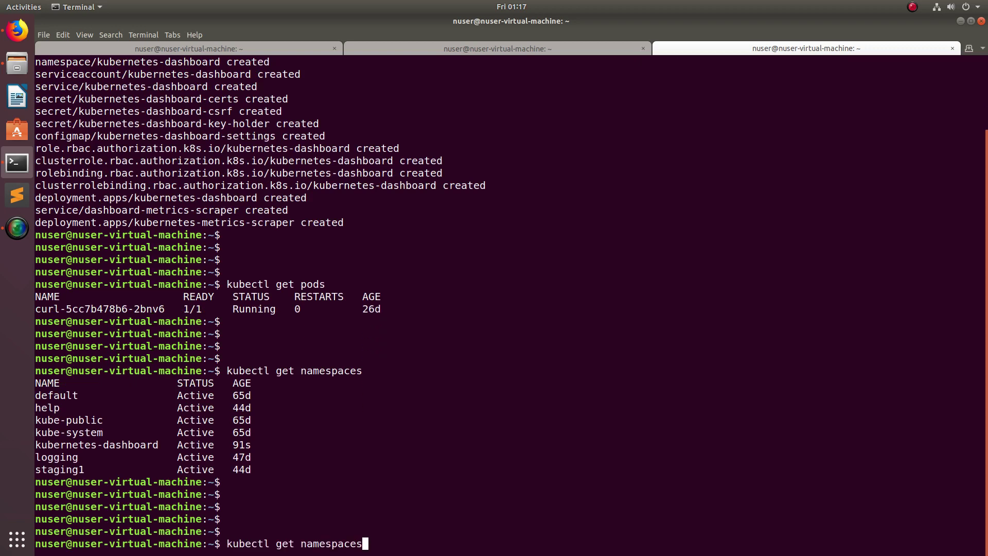
pyautogui.press('Up')
pyautogui.write('-n loggi')
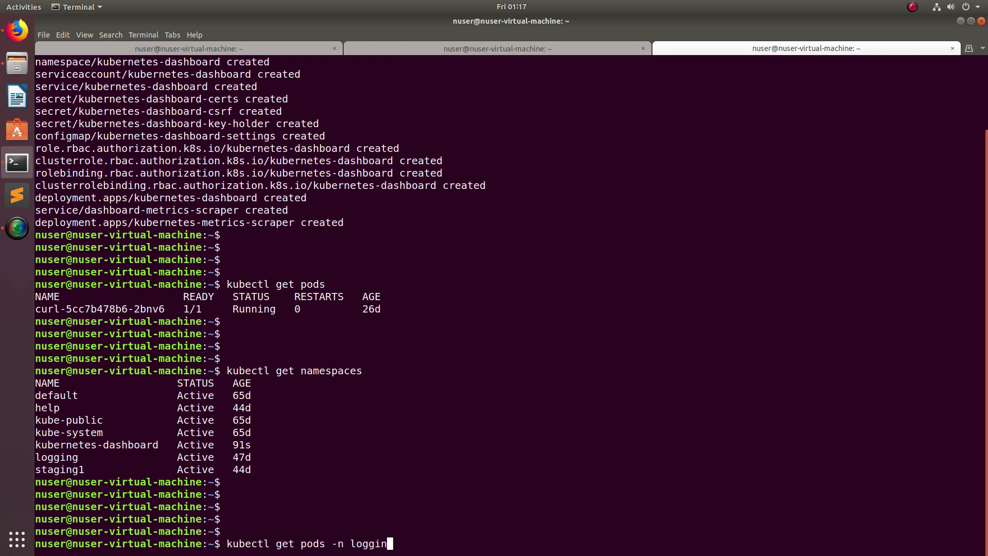
pyautogui.write('ng')
pyautogui.press('Return')
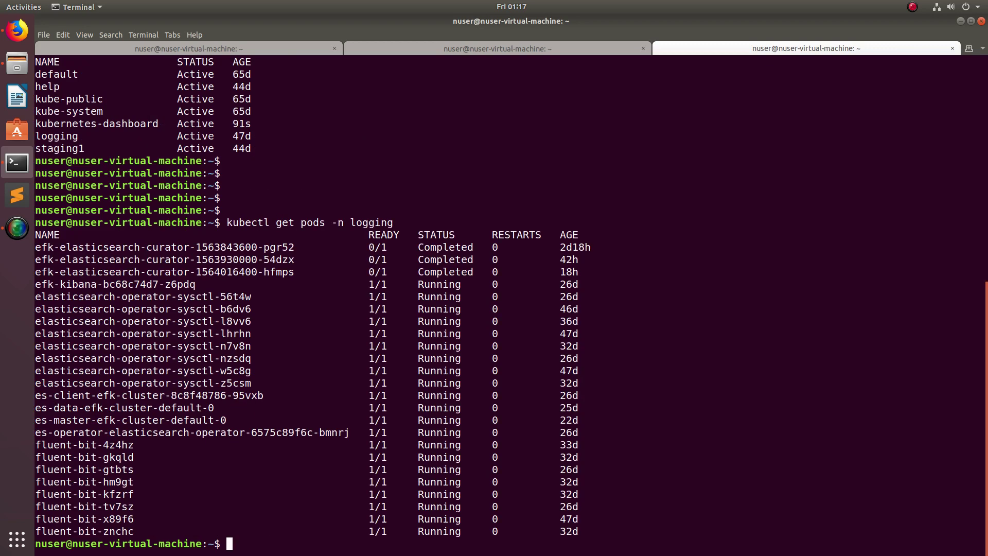
pyautogui.press('Return')
pyautogui.press('Return')
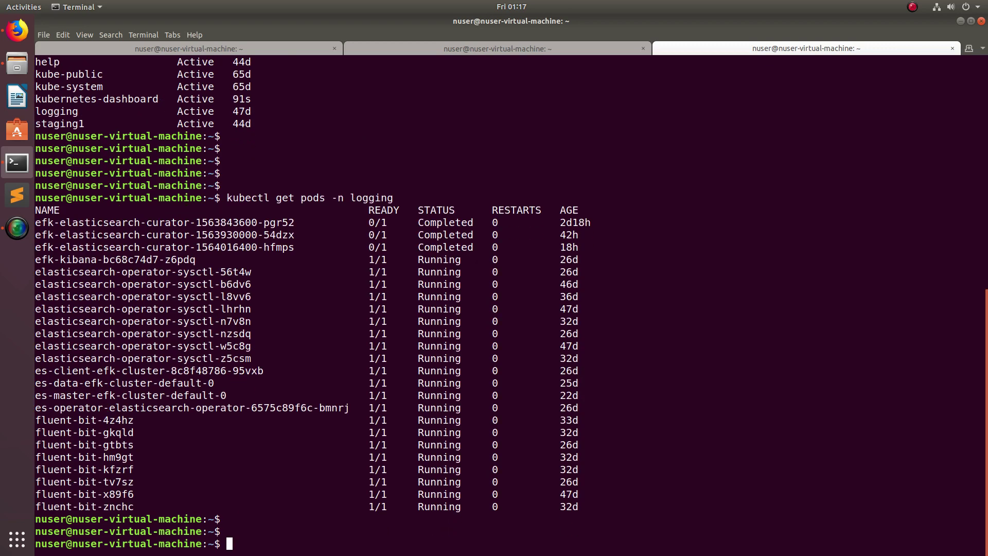
pyautogui.press('Return')
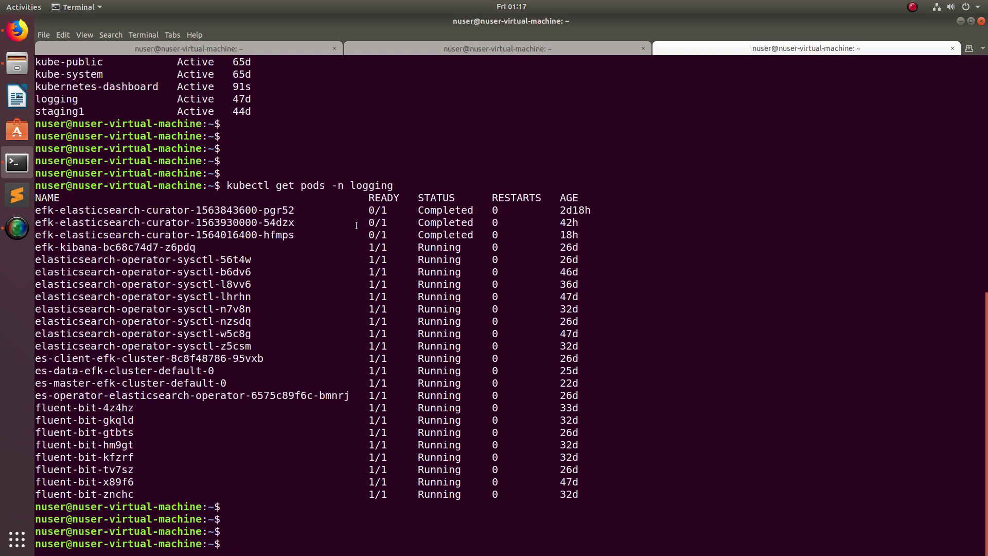
pyautogui.click(19, 42)
# - Load the Dashboard login page from the pasted proxy URL in a new tab and begin choosing a kubeconfig
pyautogui.click(228, 56)
pyautogui.press('Return')
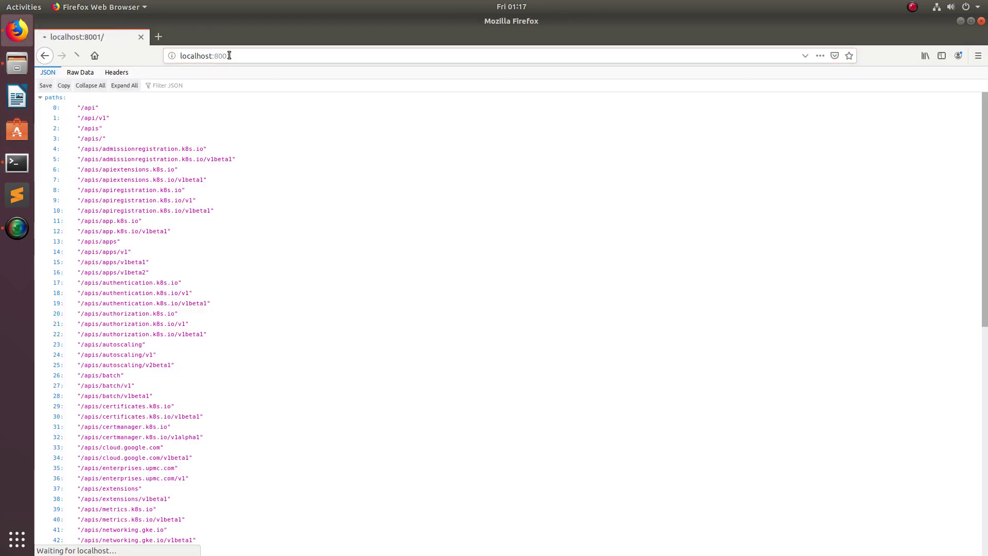
pyautogui.click(159, 37)
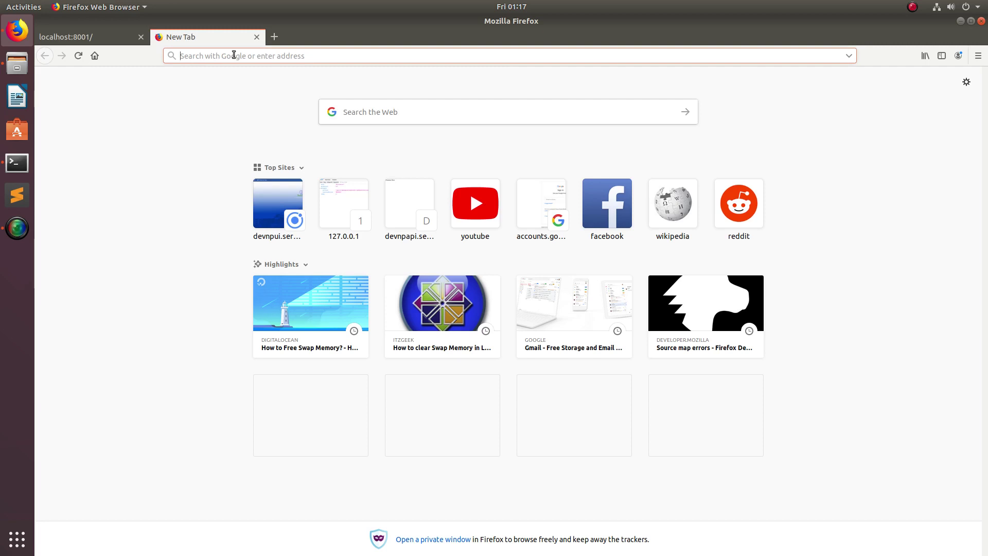
pyautogui.write('http://localhost:8001/api/v1/namespaces/kubernetes-dashboard/services/https:kubernetes-dashboard:/proxy/')
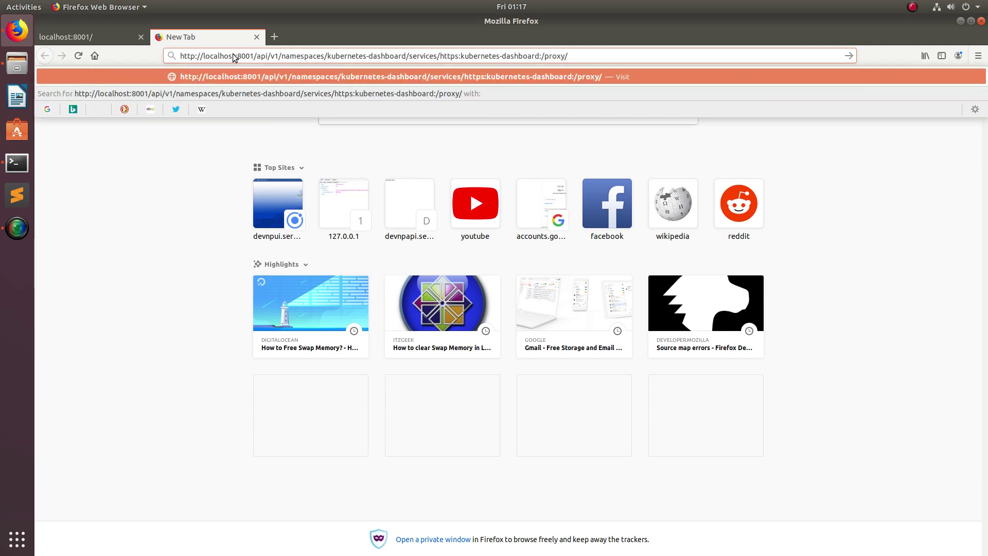
pyautogui.press('Return')
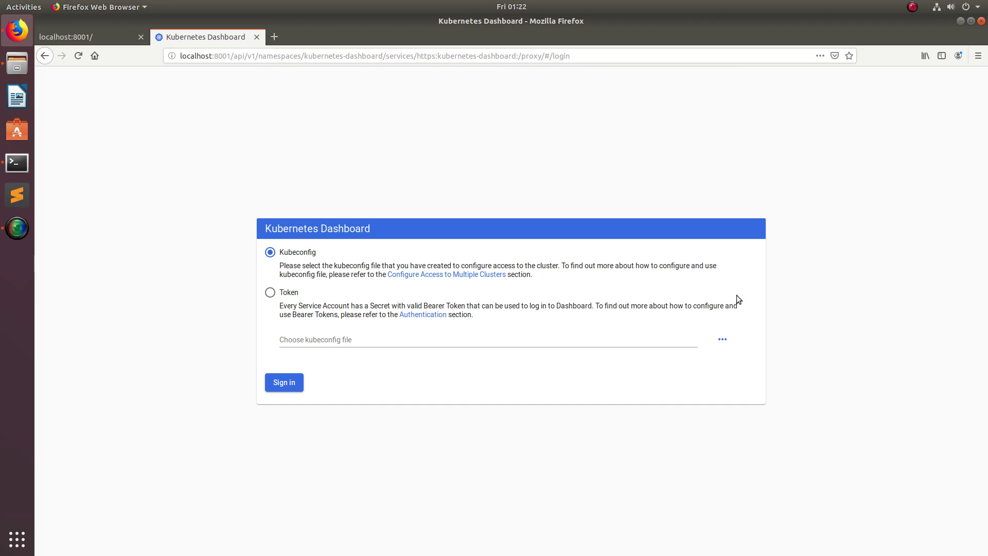
pyautogui.click(725, 340)
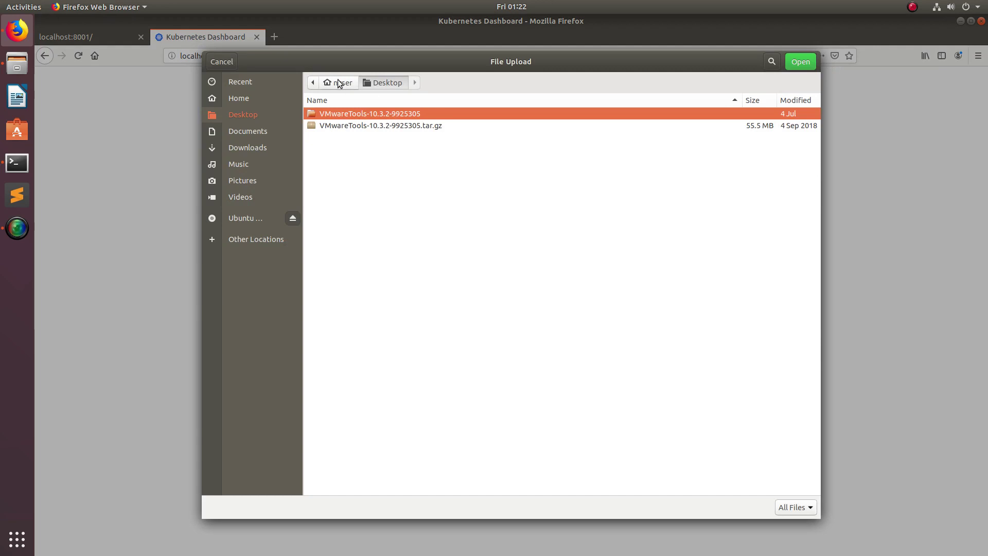
# - Attach ~/.kube/config as the kubeconfig file via the File Upload dialog
pyautogui.click(338, 83)
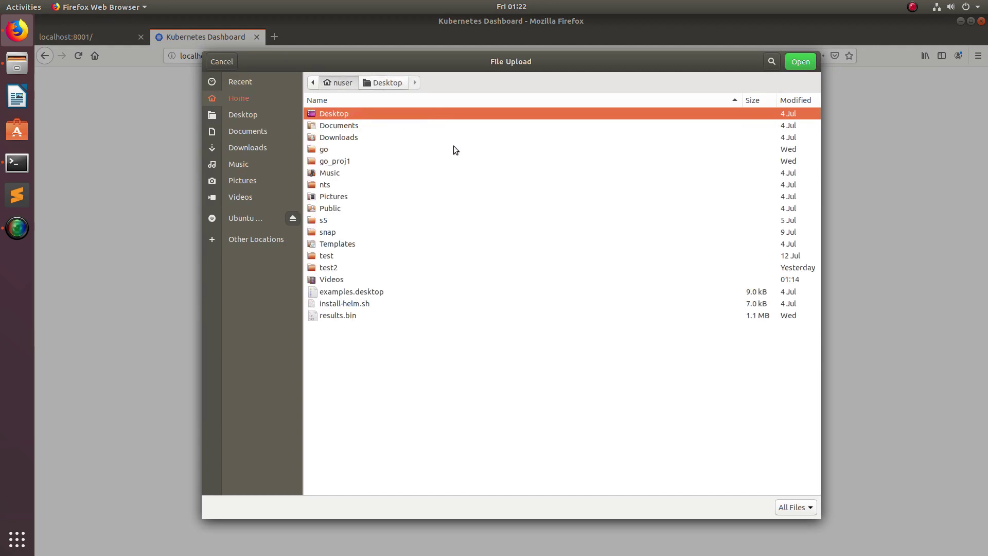
pyautogui.hotkey('ctrl', 'l')
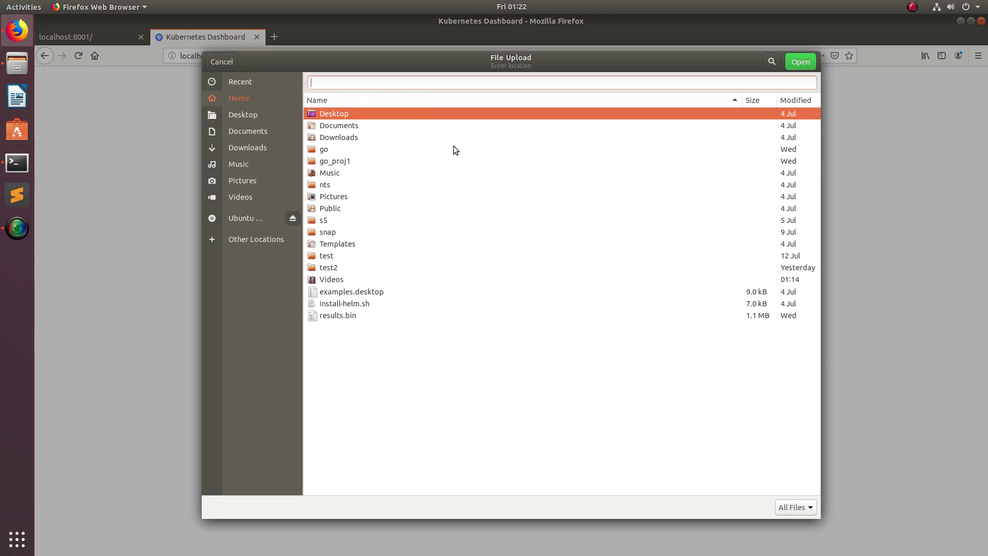
pyautogui.write('/home')
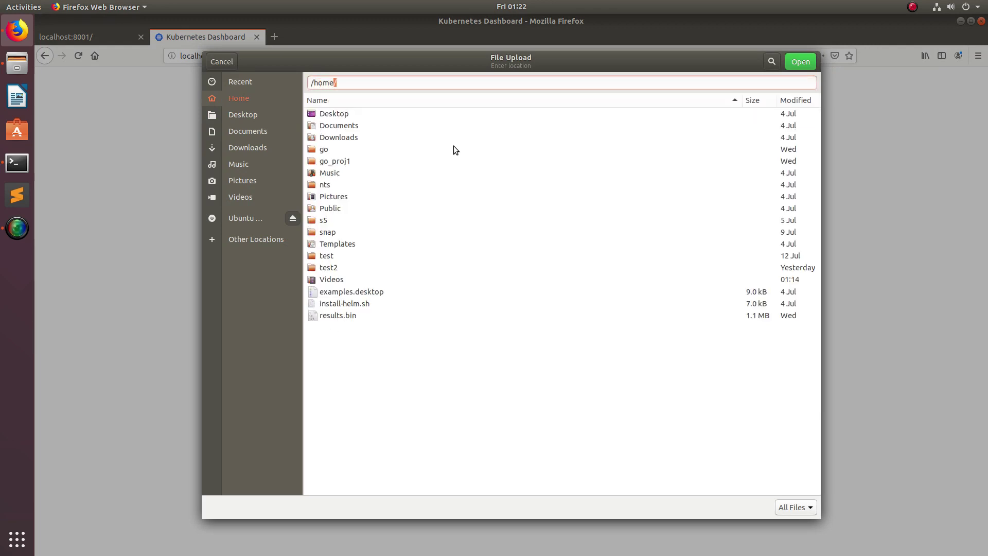
pyautogui.write('/')
pyautogui.press('Tab')
pyautogui.write('.ku')
pyautogui.write('be/con')
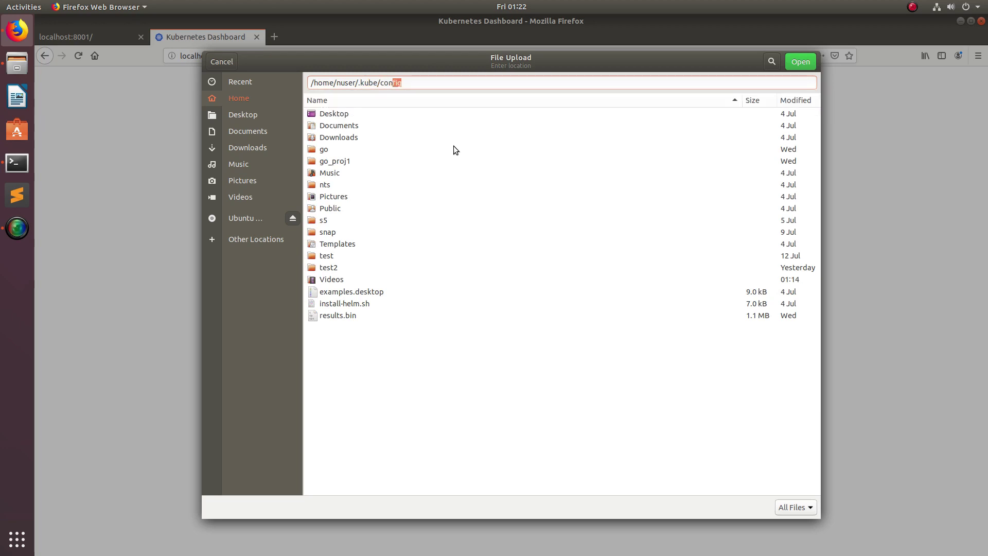
pyautogui.write('fig')
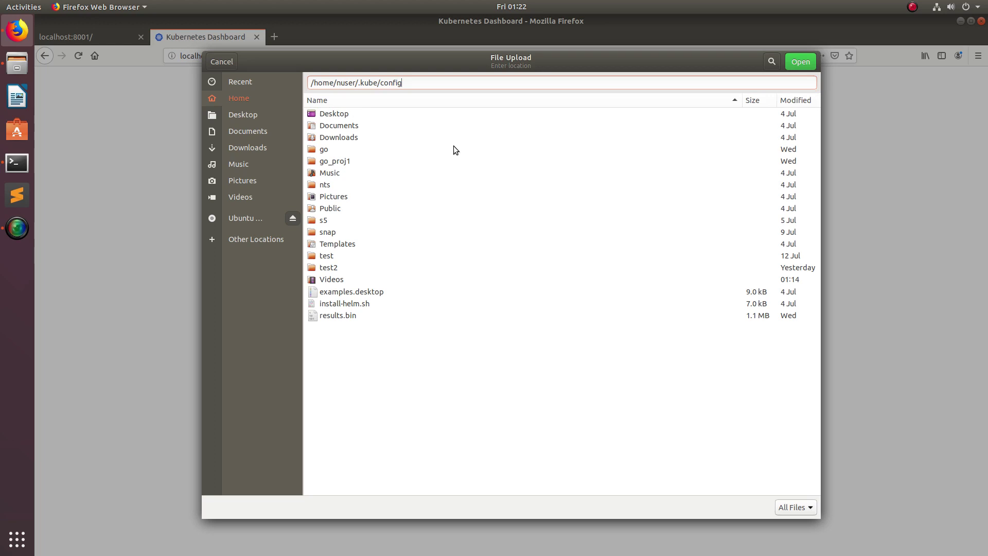
pyautogui.click(802, 62)
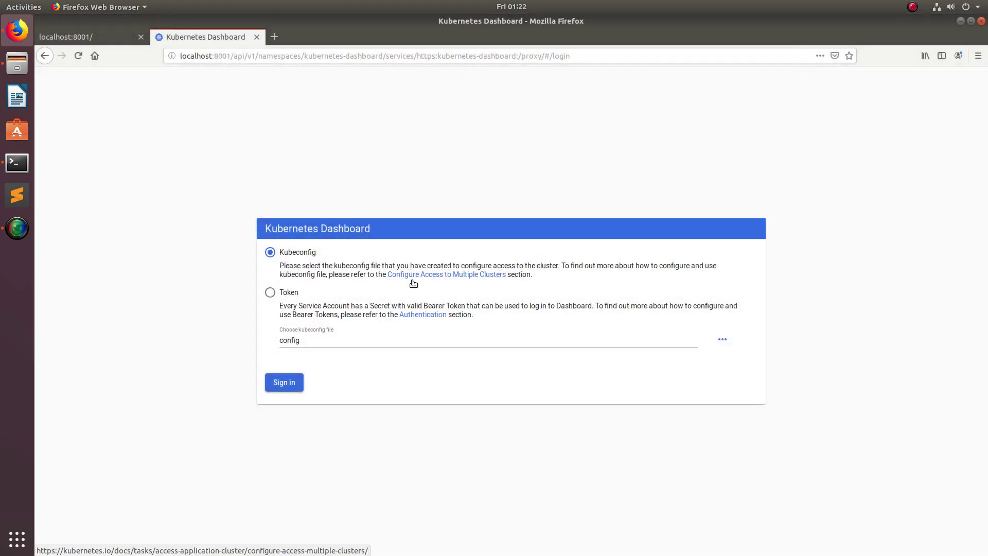
# - Sign in with the attached kubeconfig to reach the default namespace overview
pyautogui.click(285, 385)
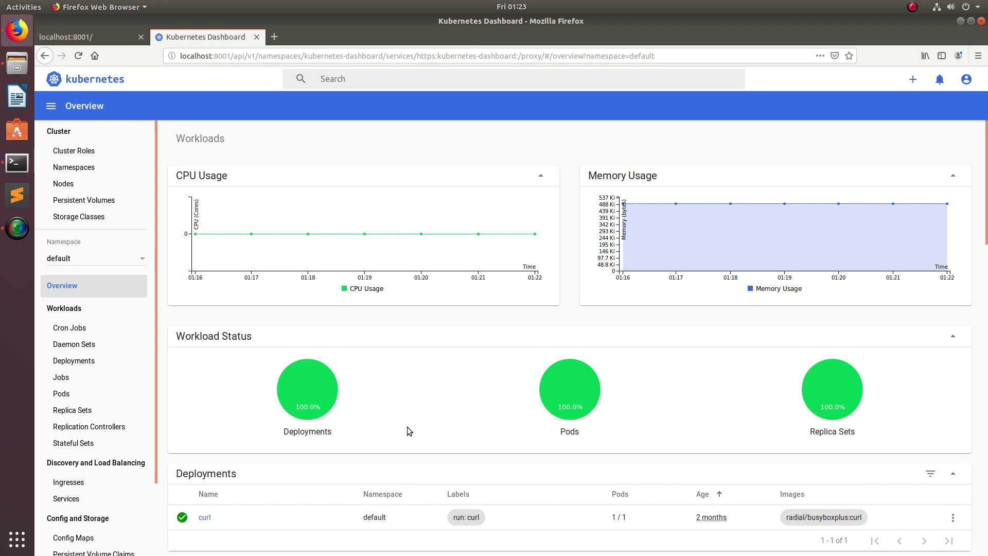
pyautogui.scroll(-4, 407, 427)
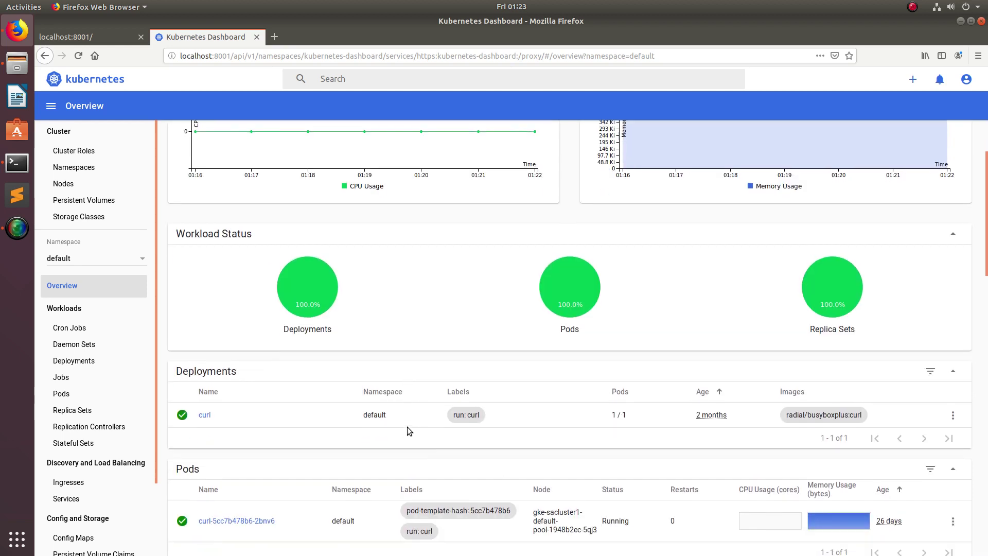
pyautogui.scroll(-2, 407, 427)
pyautogui.scroll(-3, 407, 427)
pyautogui.scroll(-3, 407, 427)
pyautogui.scroll(-2, 407, 427)
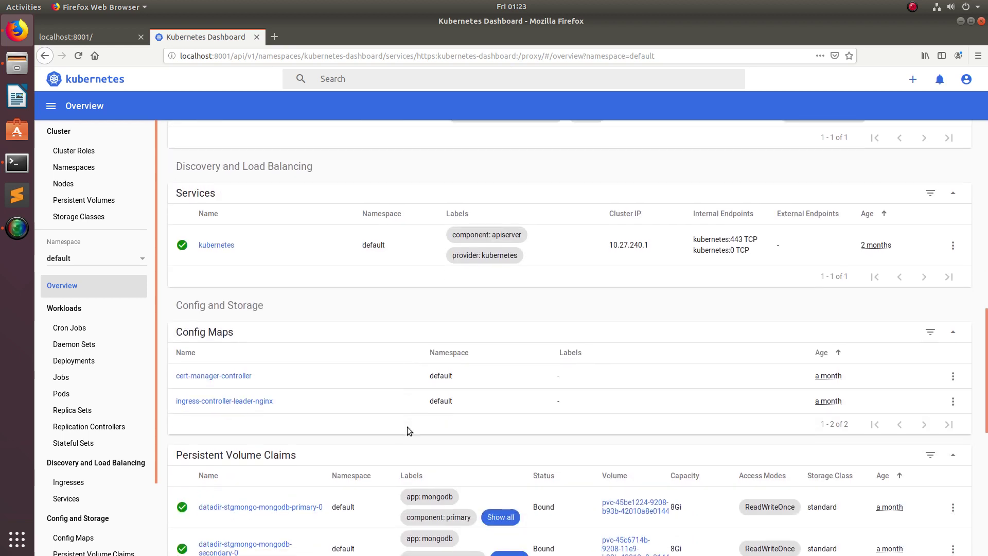
pyautogui.scroll(-3, 406, 427)
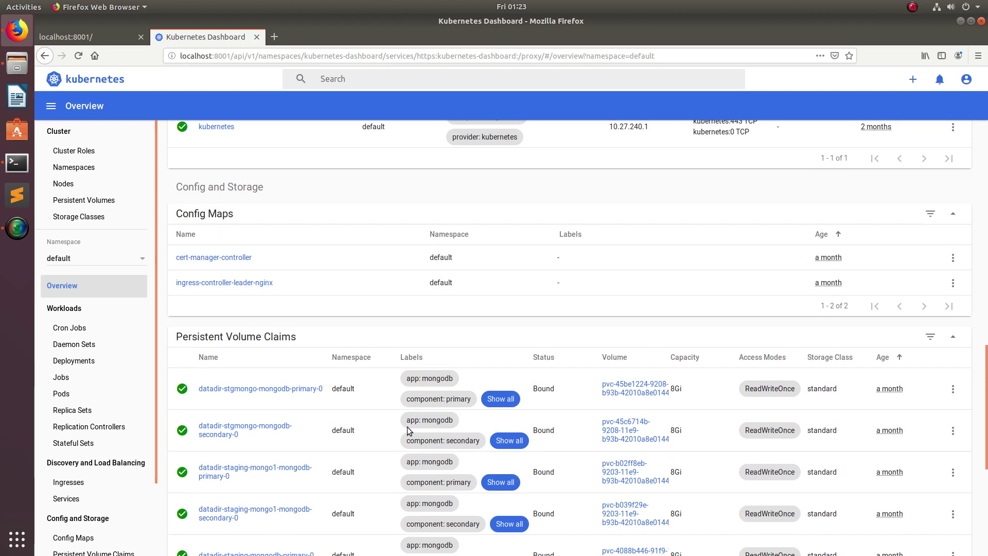
pyautogui.scroll(-3, 407, 428)
pyautogui.scroll(-3, 407, 427)
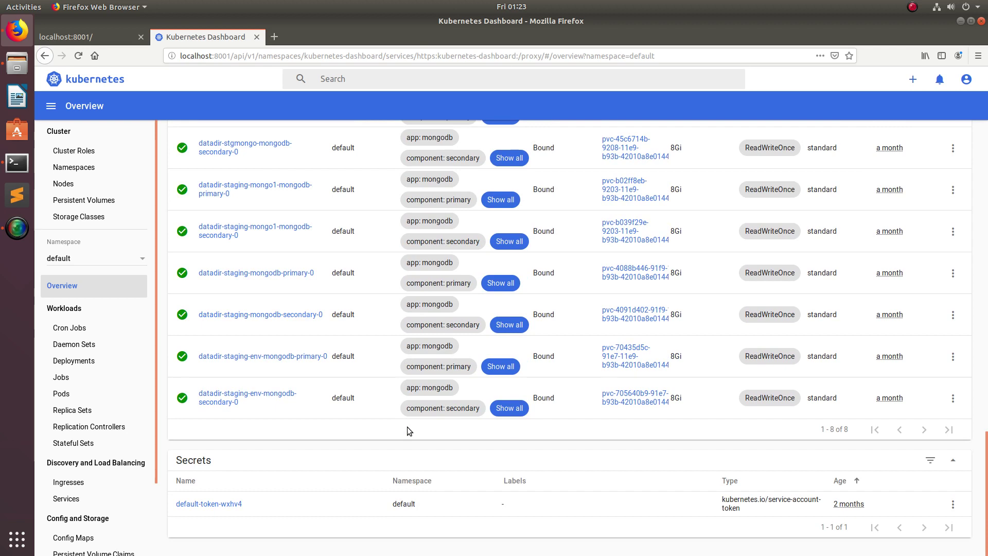
# - Pick 'logging' from the sidebar Namespace dropdown and show its Pods list
pyautogui.click(100, 287)
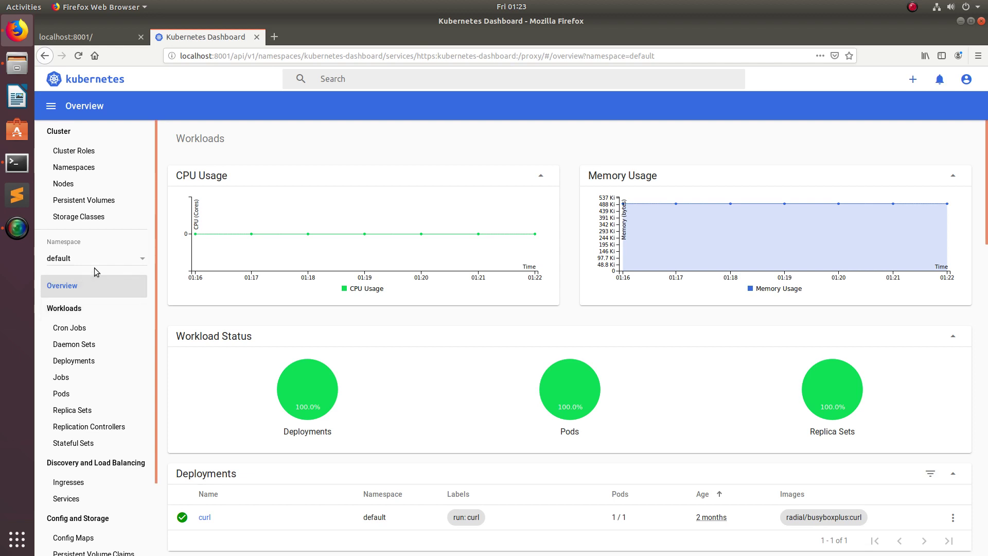
pyautogui.click(139, 261)
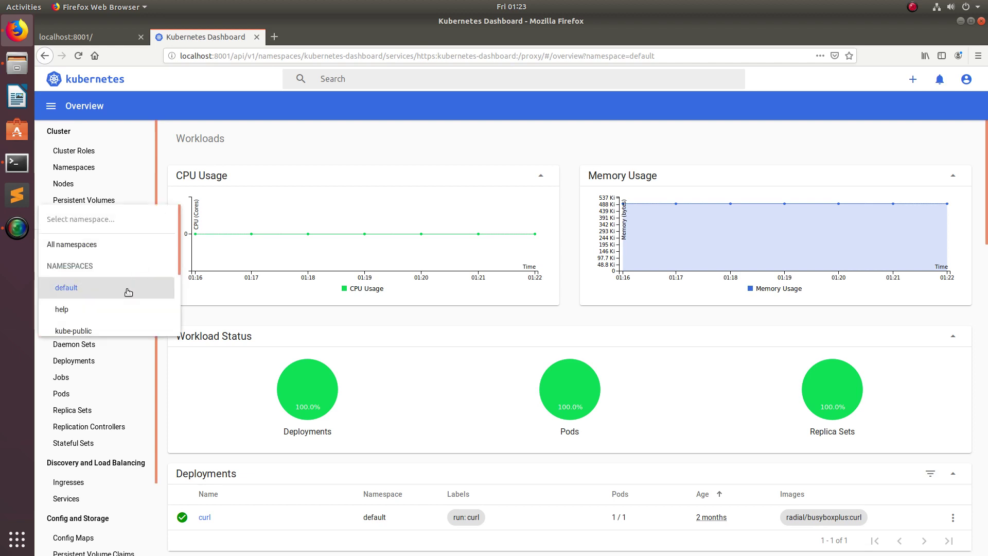
pyautogui.moveTo(177, 244); pyautogui.dragTo(178, 313)
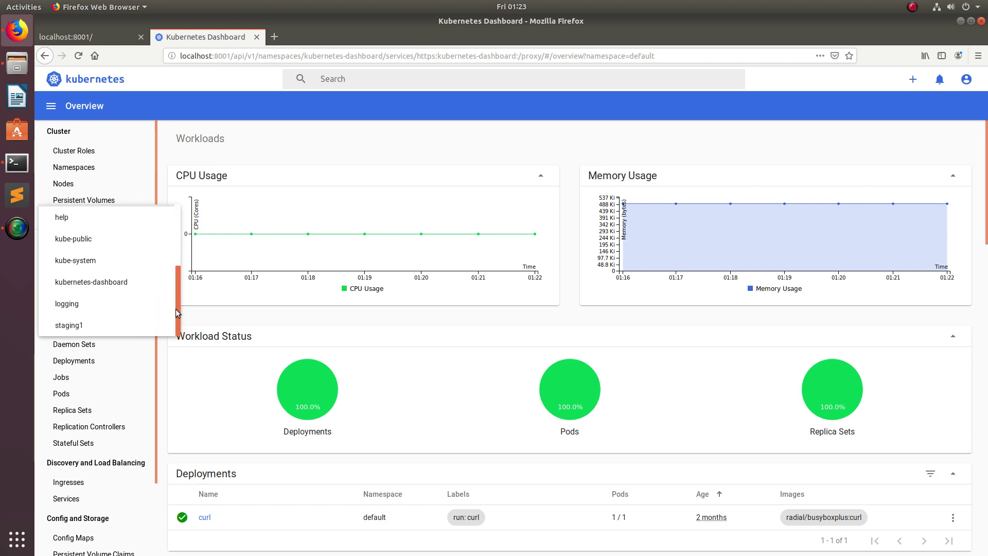
pyautogui.click(83, 306)
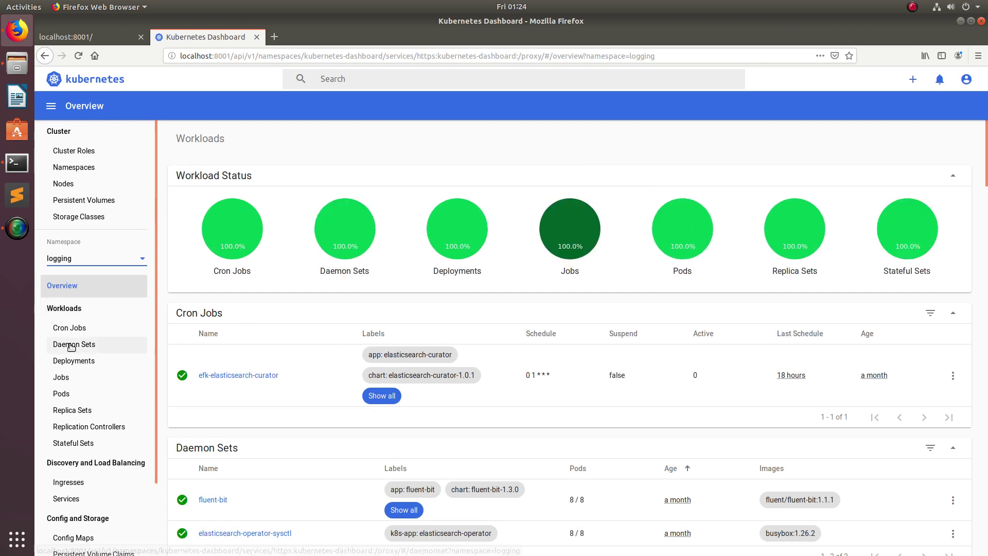
pyautogui.click(65, 396)
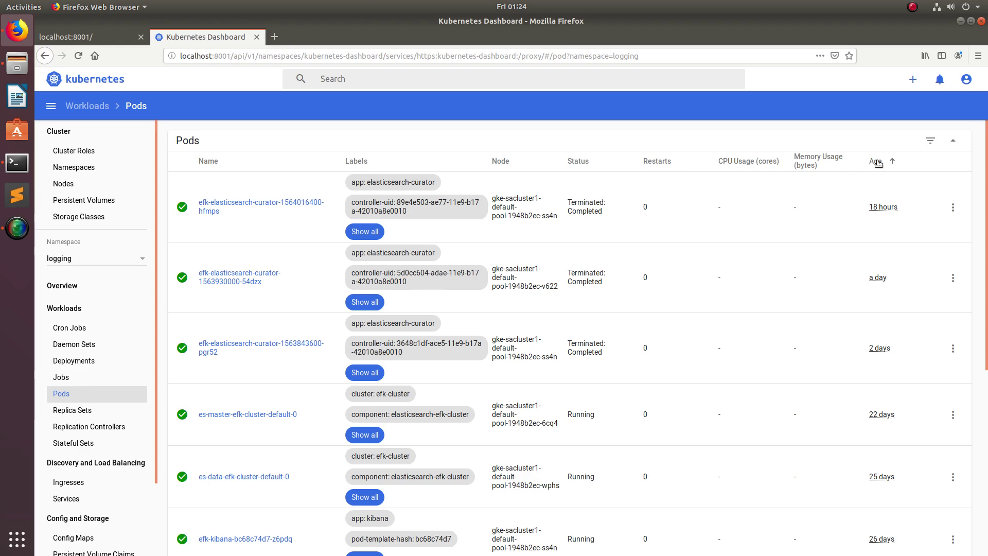
pyautogui.scroll(-3, 741, 345)
pyautogui.scroll(-5, 743, 346)
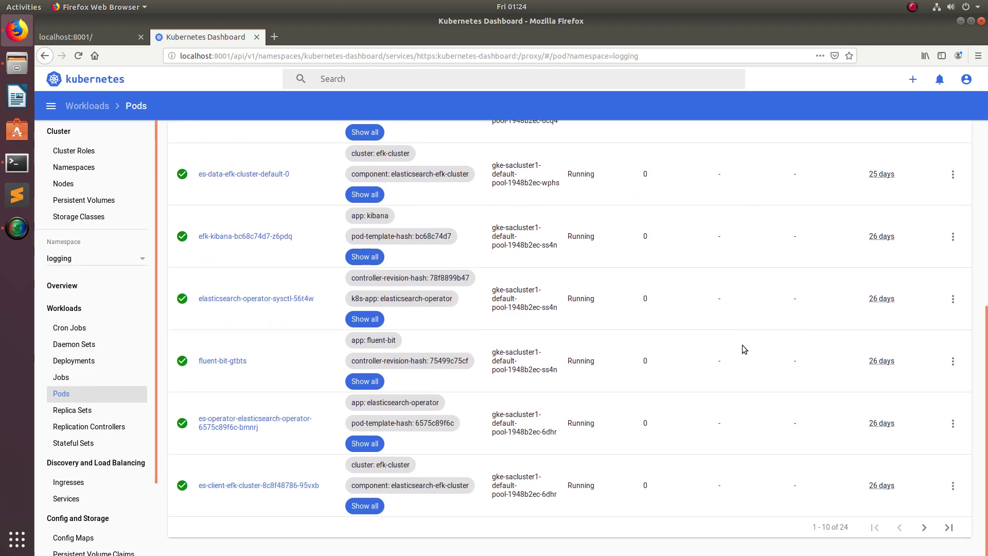
pyautogui.scroll(4, 742, 345)
pyautogui.scroll(4, 742, 345)
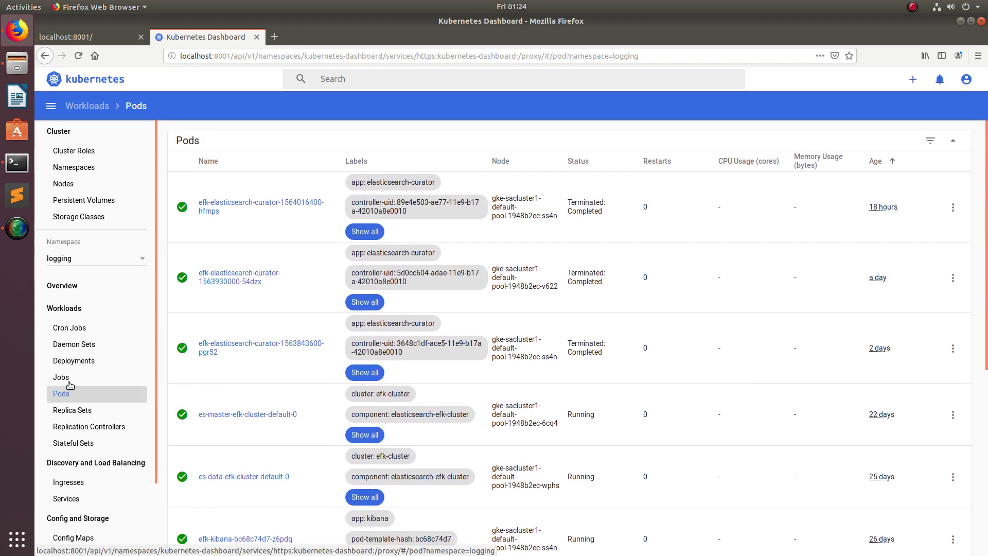
# - Browse the logging namespace's Deployments, Replica Sets and Services pages in turn
pyautogui.click(80, 367)
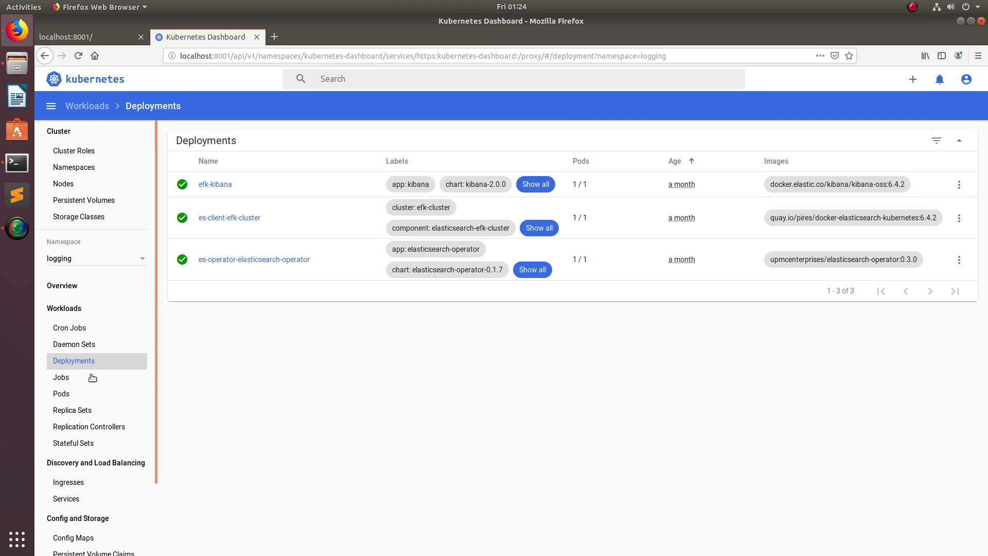
pyautogui.click(90, 418)
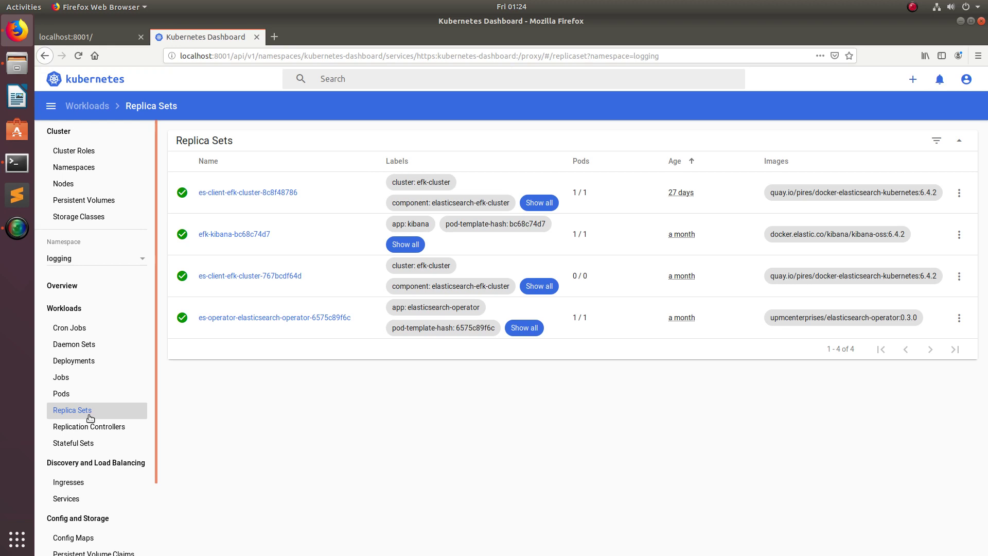
pyautogui.click(81, 499)
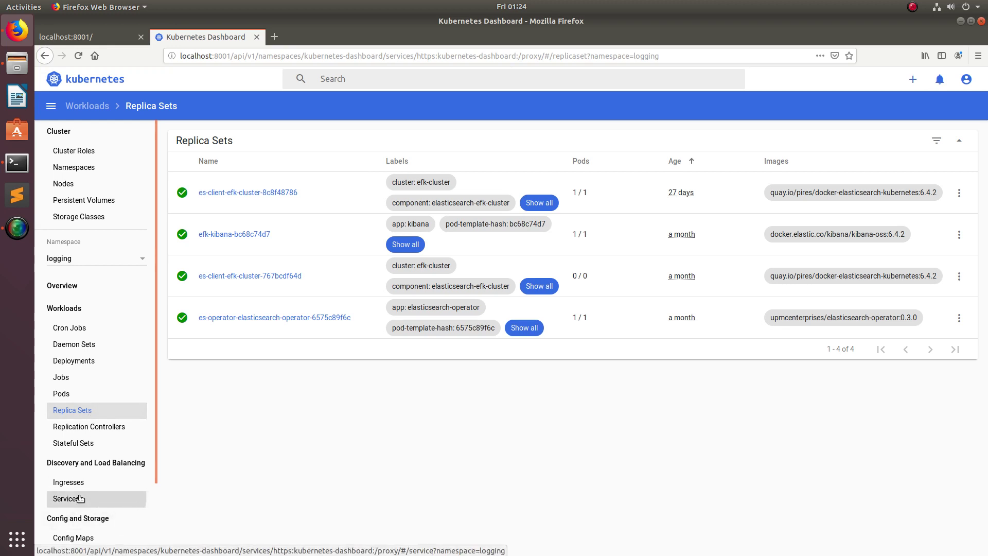